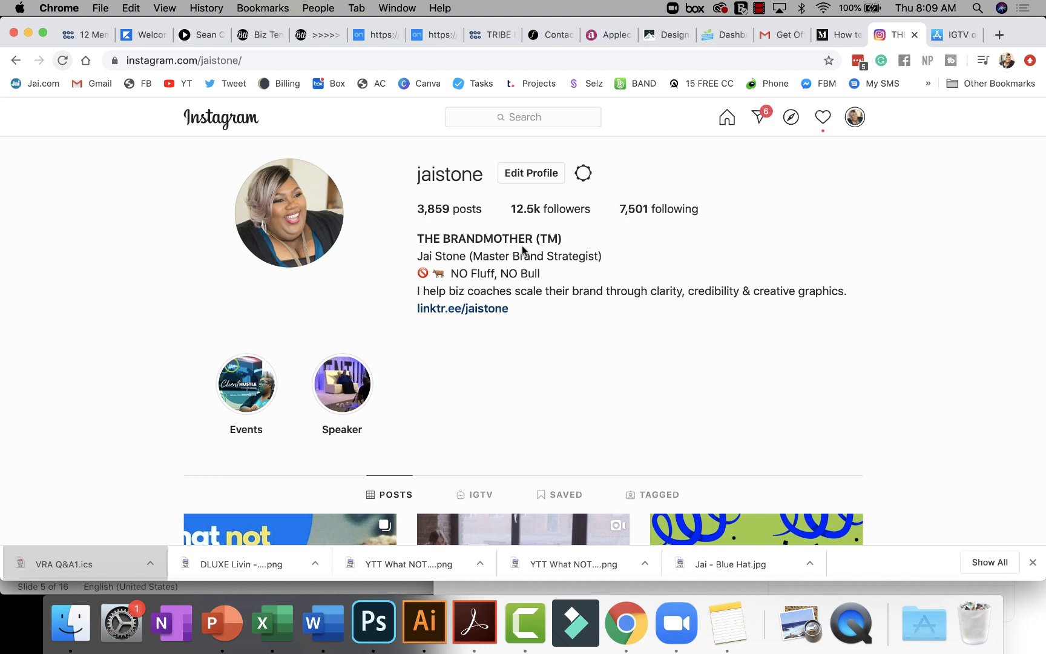
Look through the account settings and profile editing page, then go to the IGTV App Store listing.
left_click(583, 174)
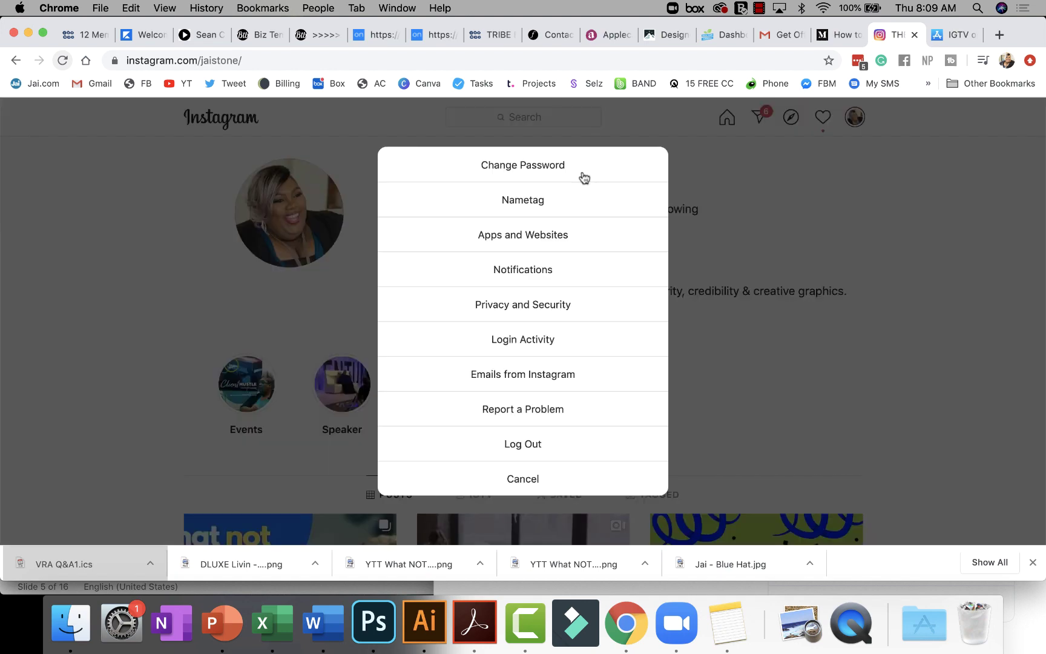
left_click(732, 204)
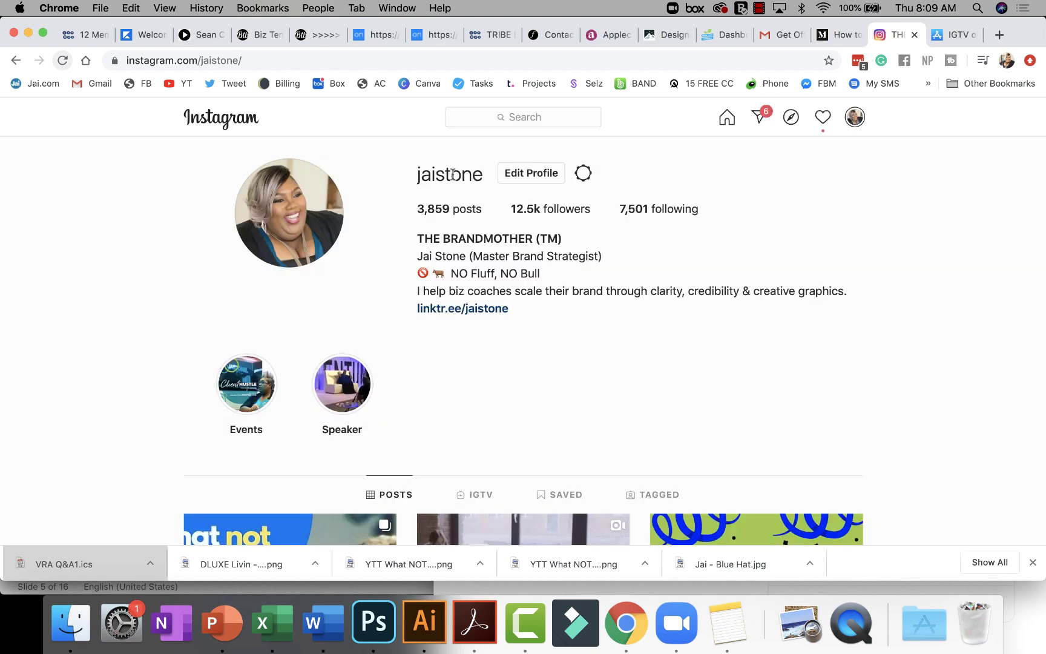
left_click(531, 172)
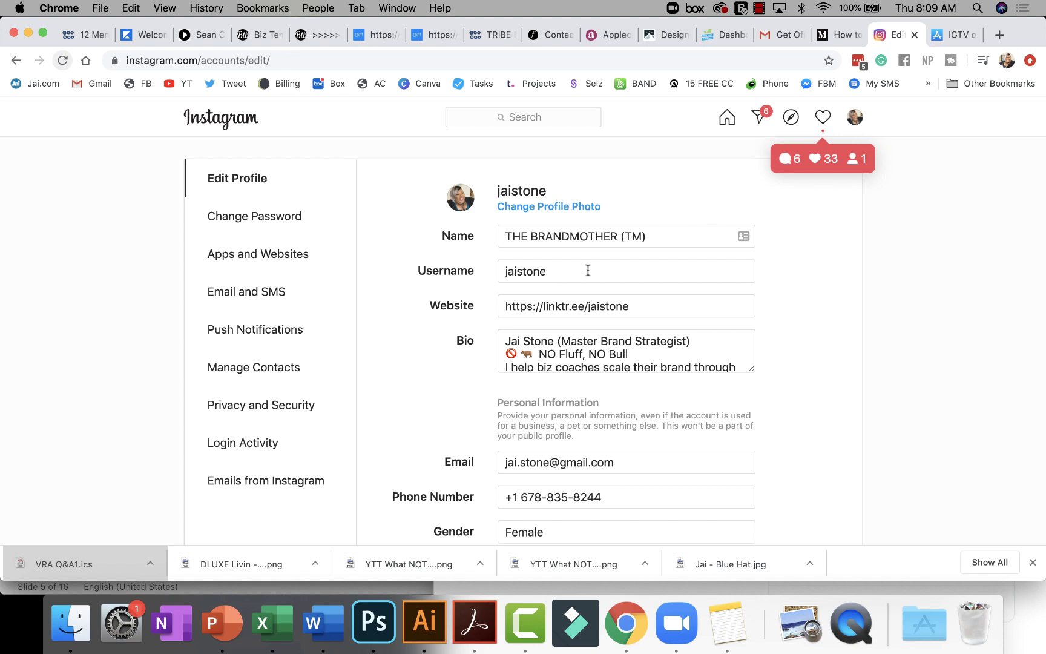
left_click(15, 60)
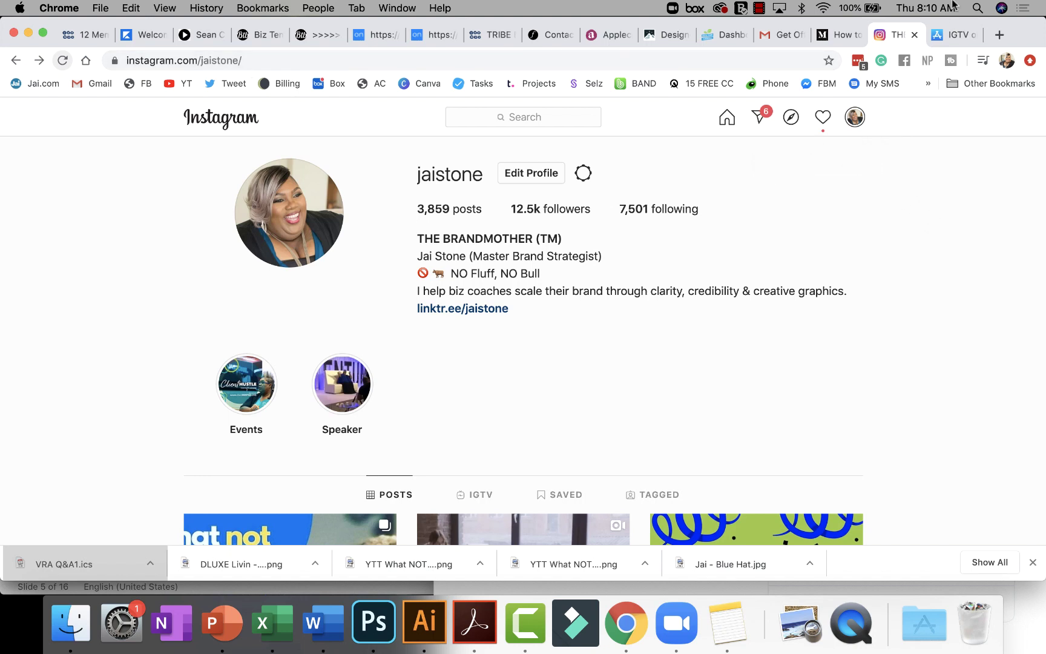
left_click(942, 37)
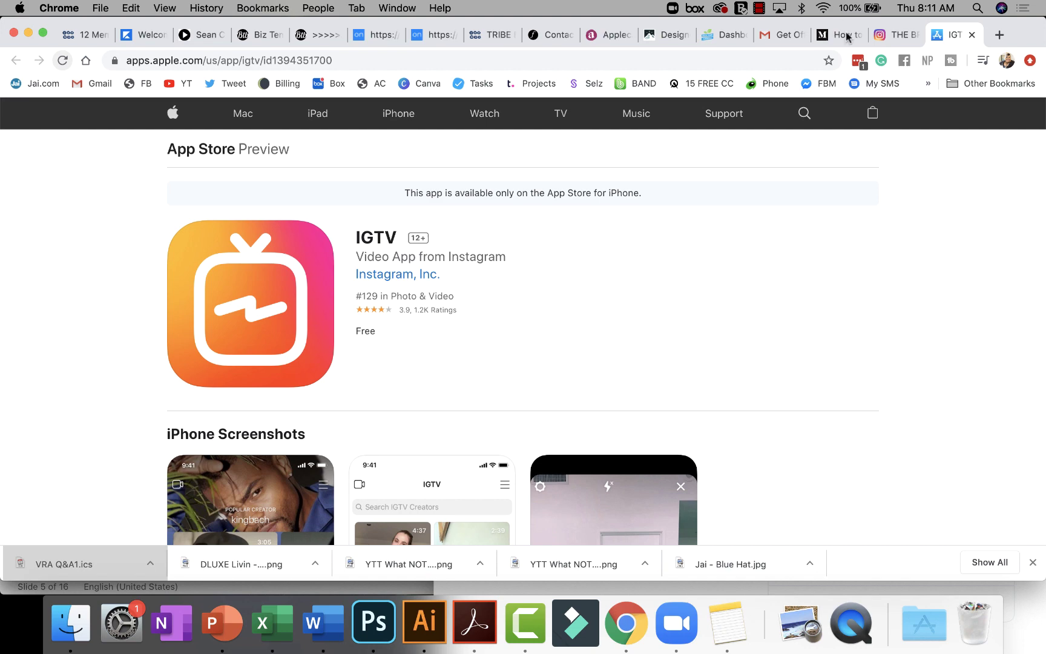
Return to the Instagram profile and scroll down its posts.
left_click(884, 36)
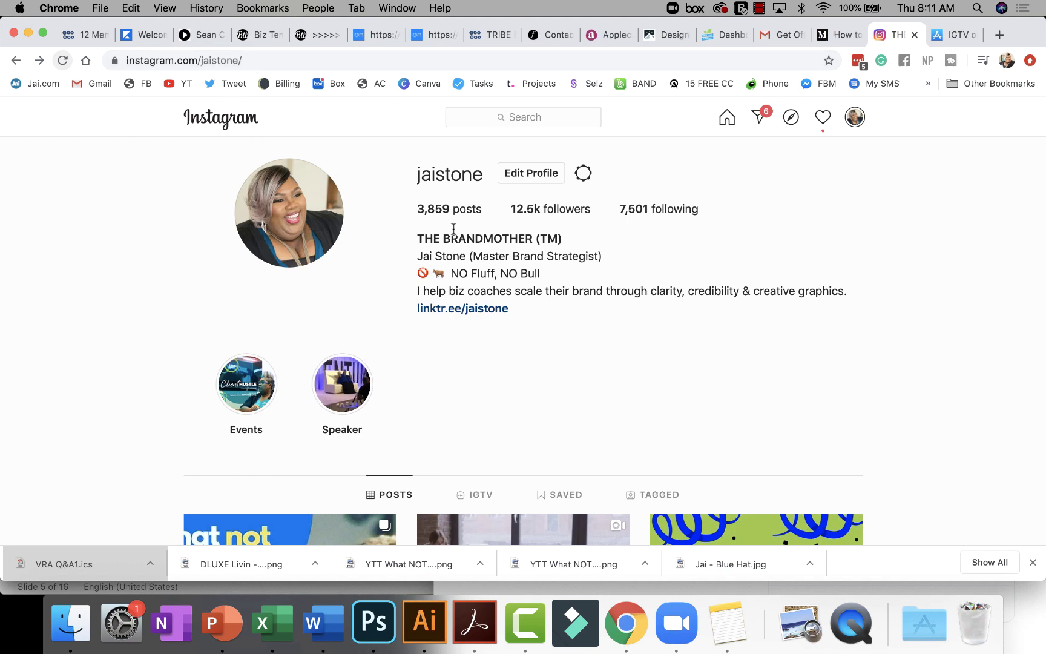
scroll(647, 311, "down", 1)
scroll(648, 312, "down", 3)
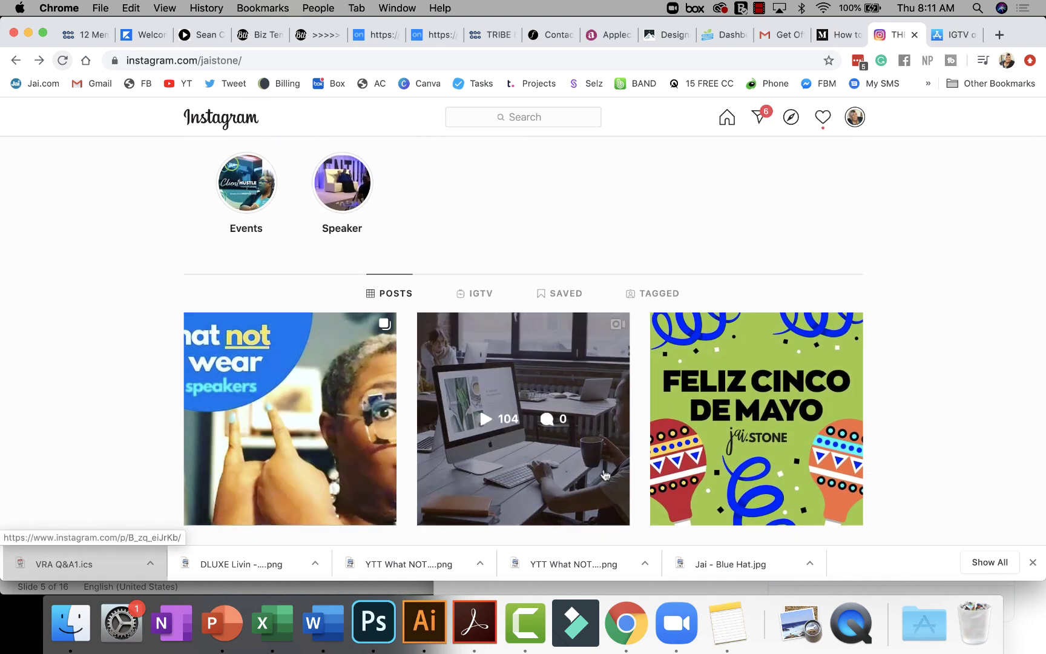
scroll(602, 469, "down", 4)
scroll(604, 475, "down", 2)
scroll(604, 475, "down", 3)
scroll(604, 474, "up", 3)
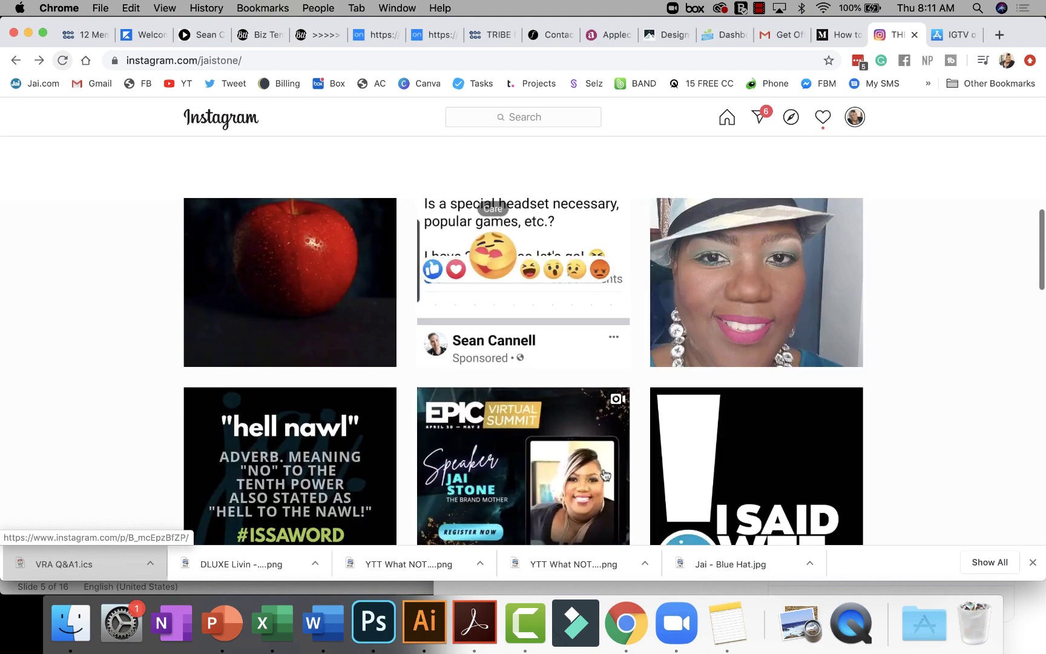
scroll(603, 475, "up", 8)
scroll(603, 473, "down", 2)
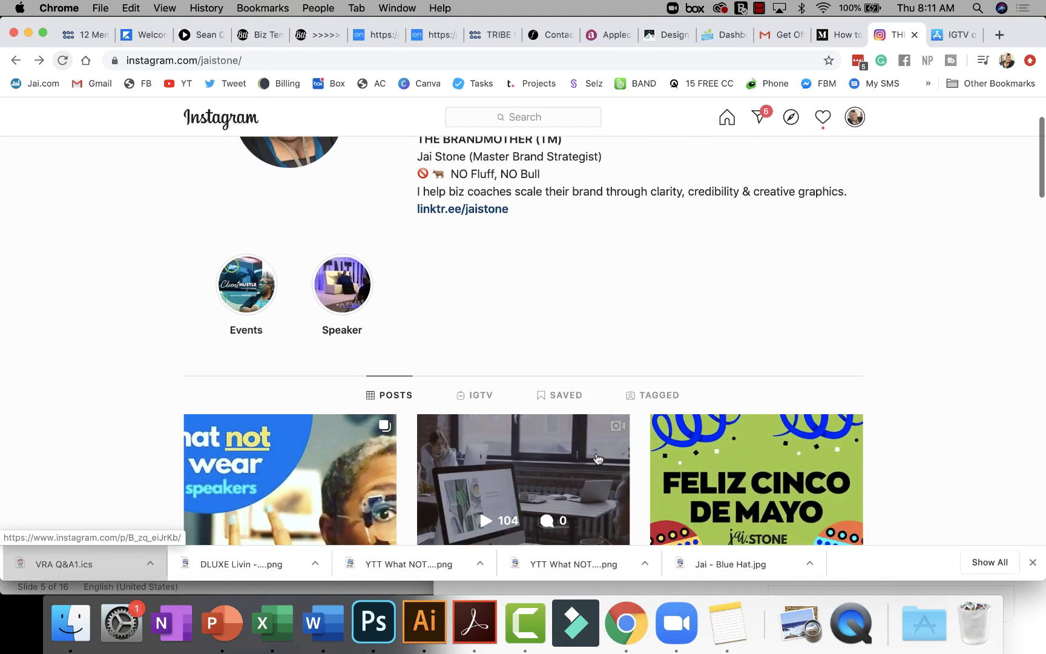
Open the profile's IGTV section and browse the uploaded videos.
left_click(471, 398)
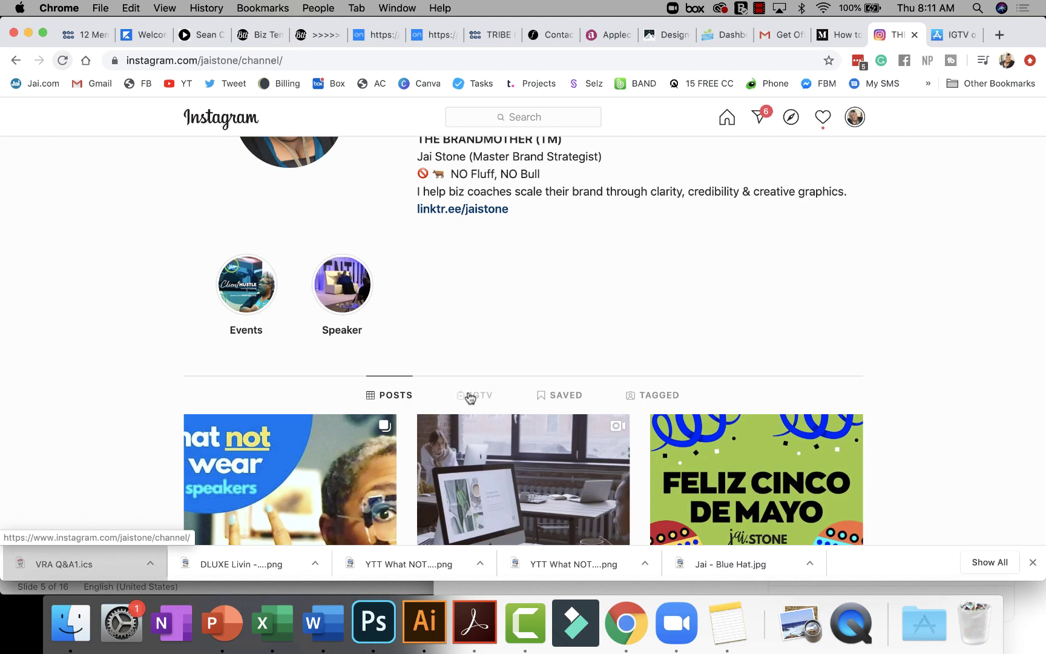
scroll(470, 397, "down", 4)
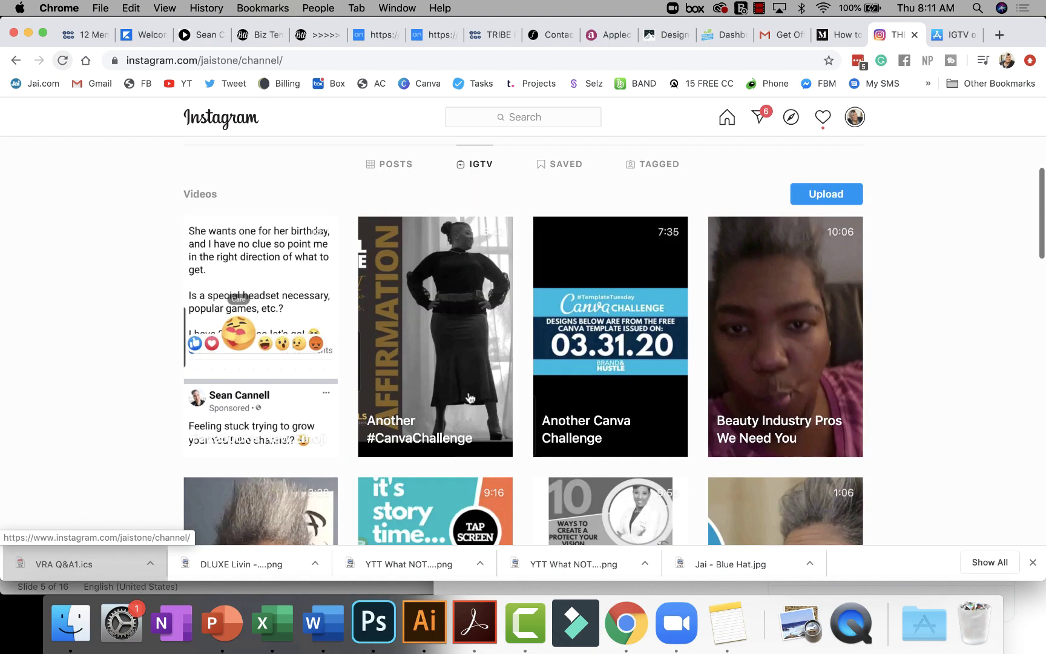
scroll(470, 397, "down", 1)
scroll(470, 398, "up", 1)
scroll(470, 397, "down", 1)
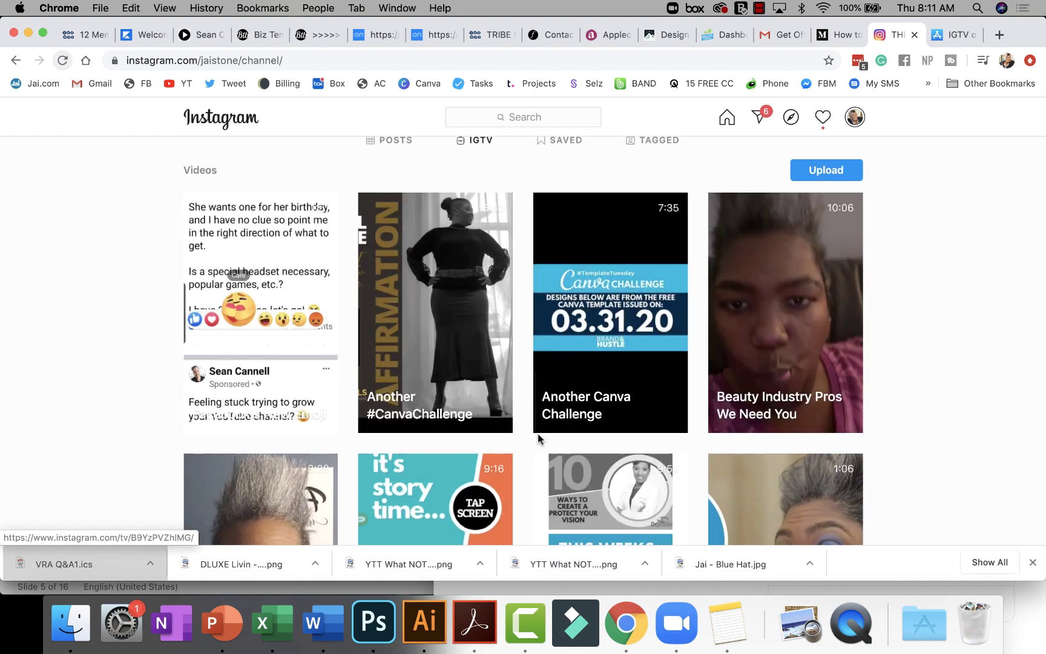
scroll(538, 436, "down", 5)
scroll(538, 436, "up", 1)
scroll(539, 436, "up", 5)
scroll(538, 437, "up", 2)
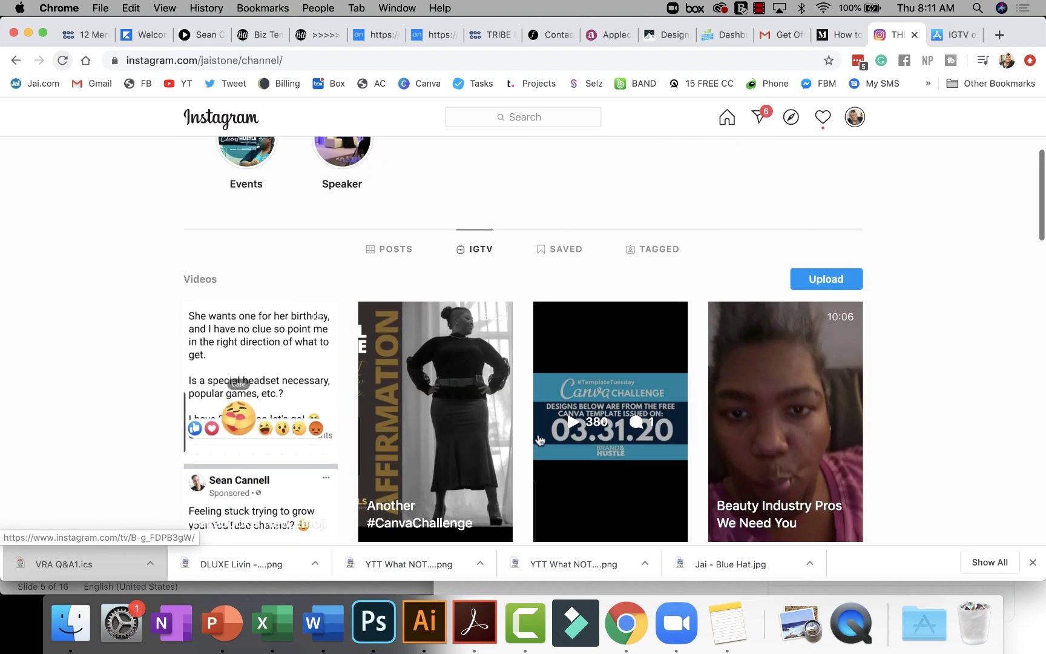
Start a new IGTV upload with What NOT to Wear for Speakers.mp4 as the video.
left_click(822, 274)
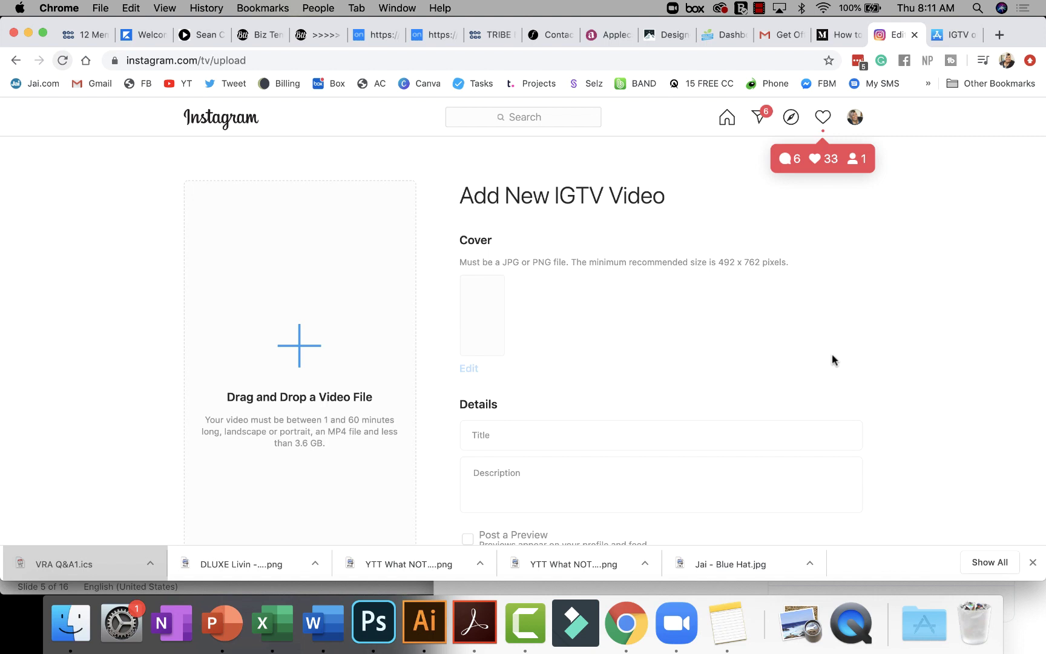
left_click(301, 357)
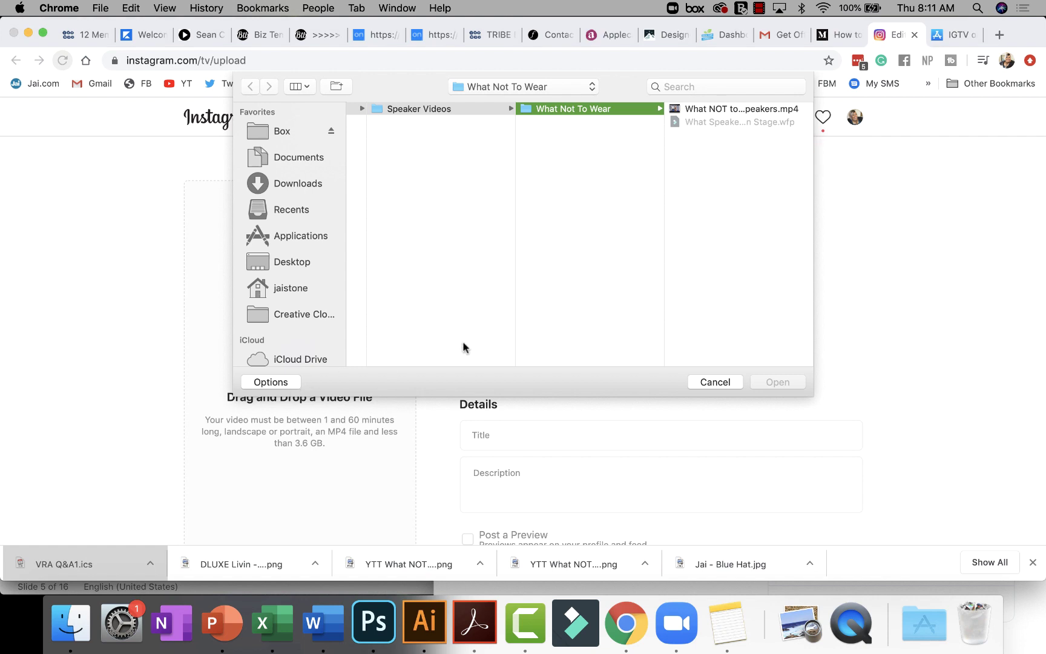
left_click(706, 110)
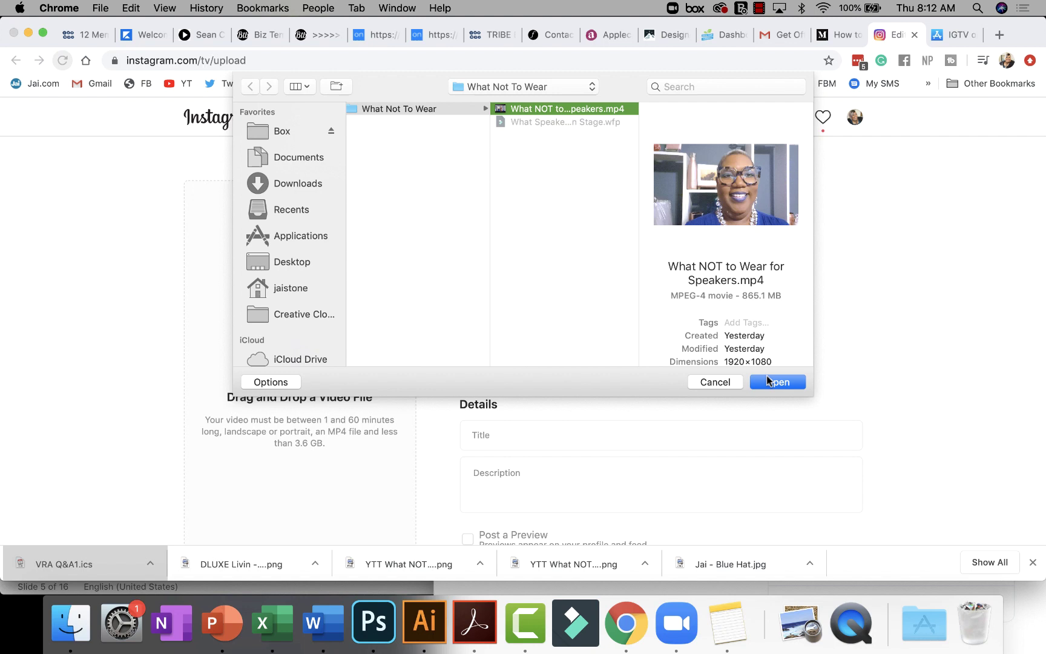
left_click(768, 382)
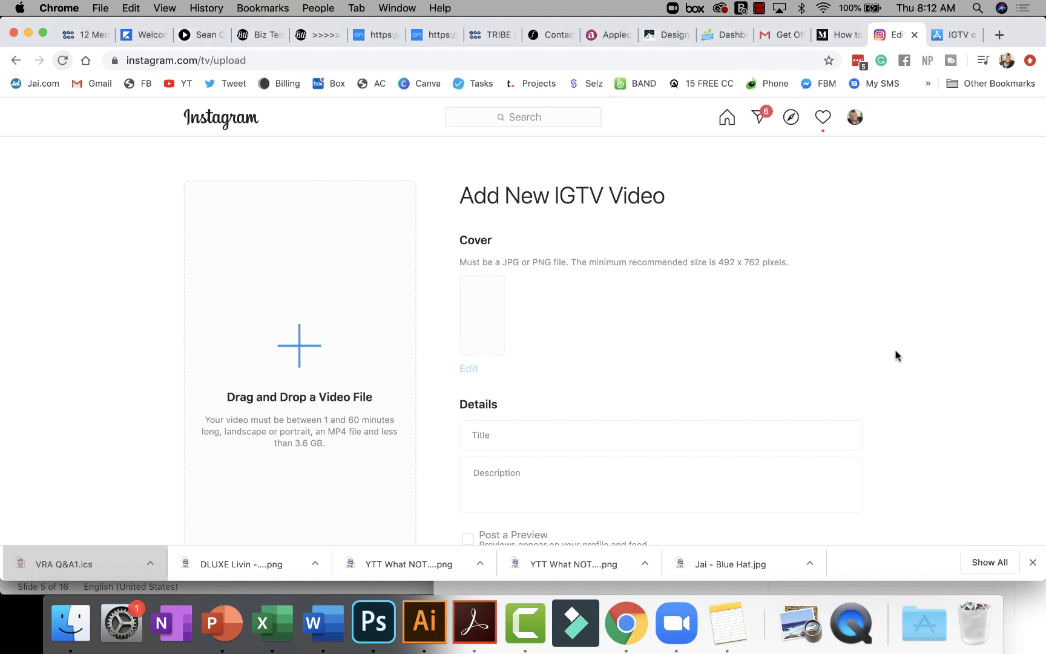
Enter 'What To Wear On Stage' as the IGTV video title.
scroll(889, 355, "down", 3)
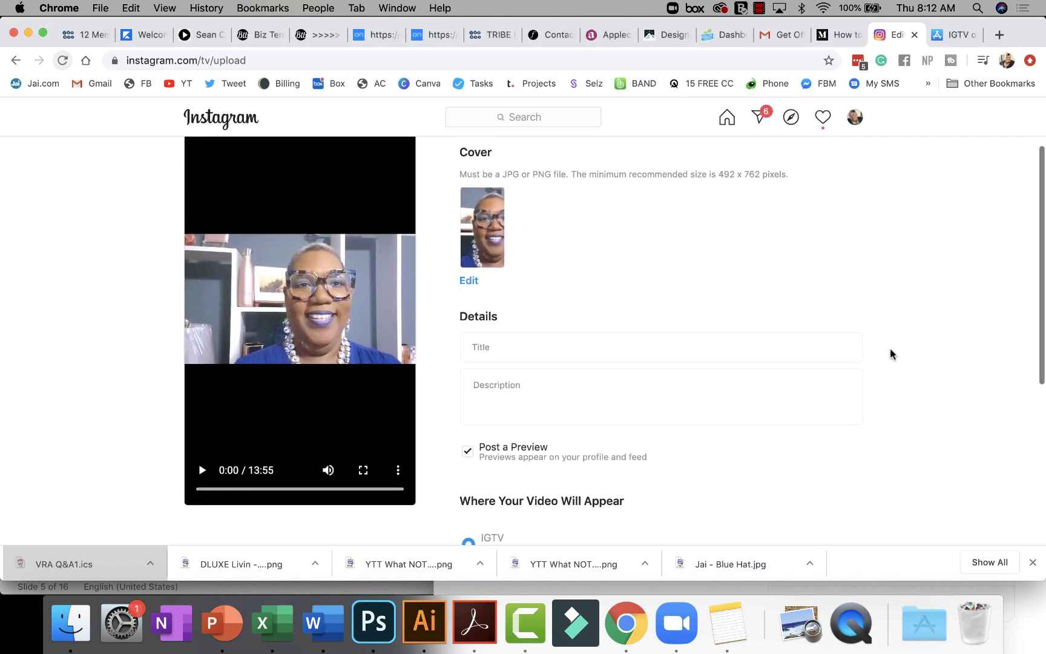
left_click(530, 348)
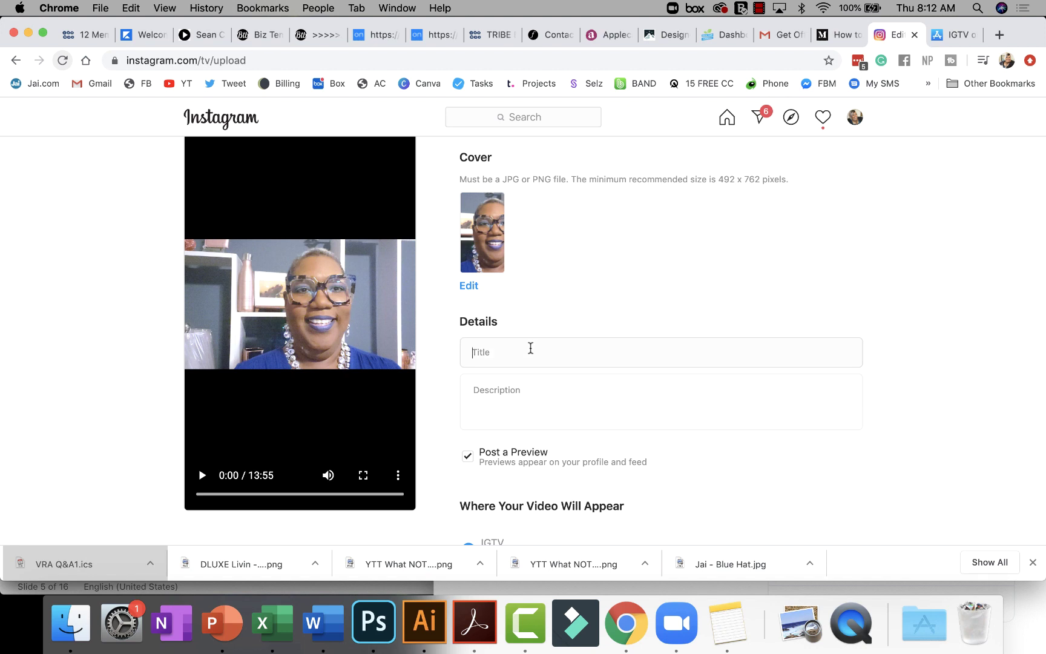
type("What ")
type("To Wear ")
type("On Stage")
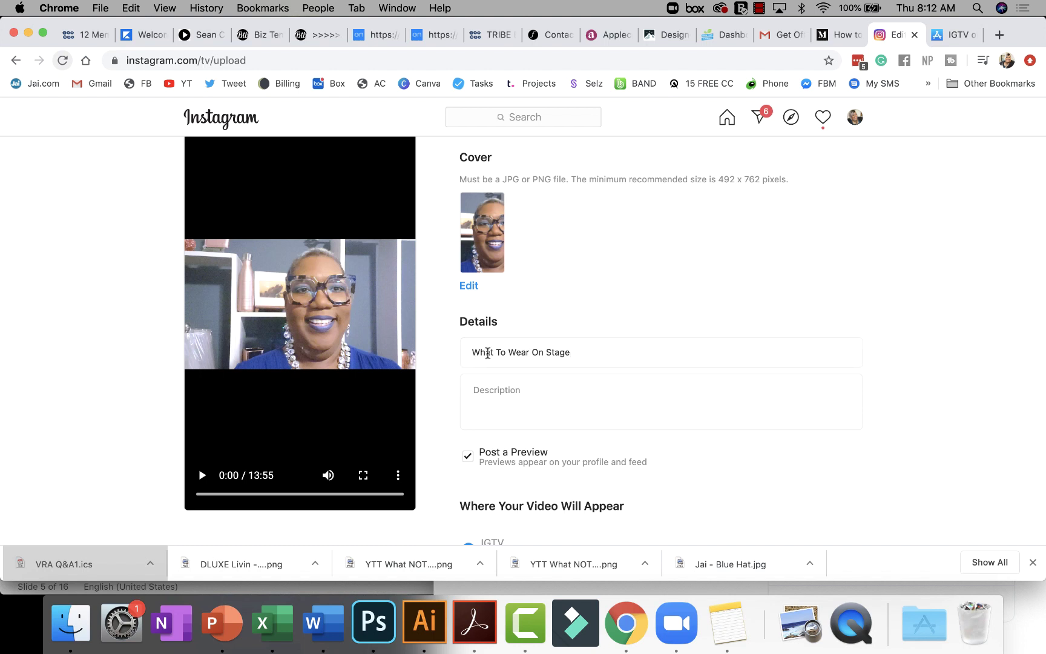
Edit the title to read 'What Speakers Should Wear On Stage', fixing the typos.
left_click(472, 353)
type("S")
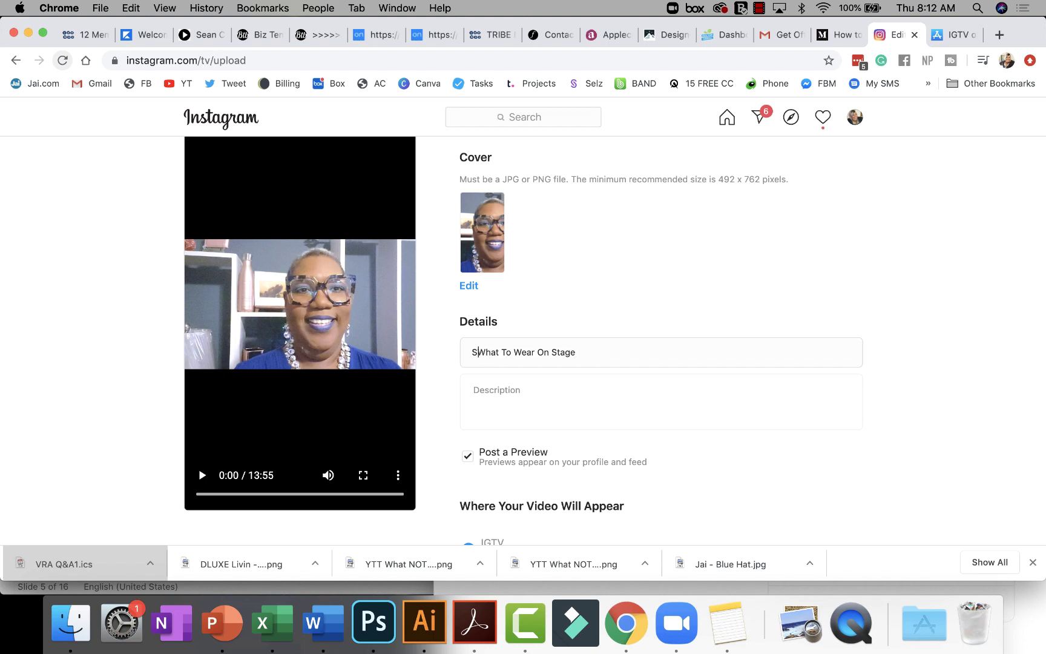
type("p")
key("BackSpace")
key("BackSpace")
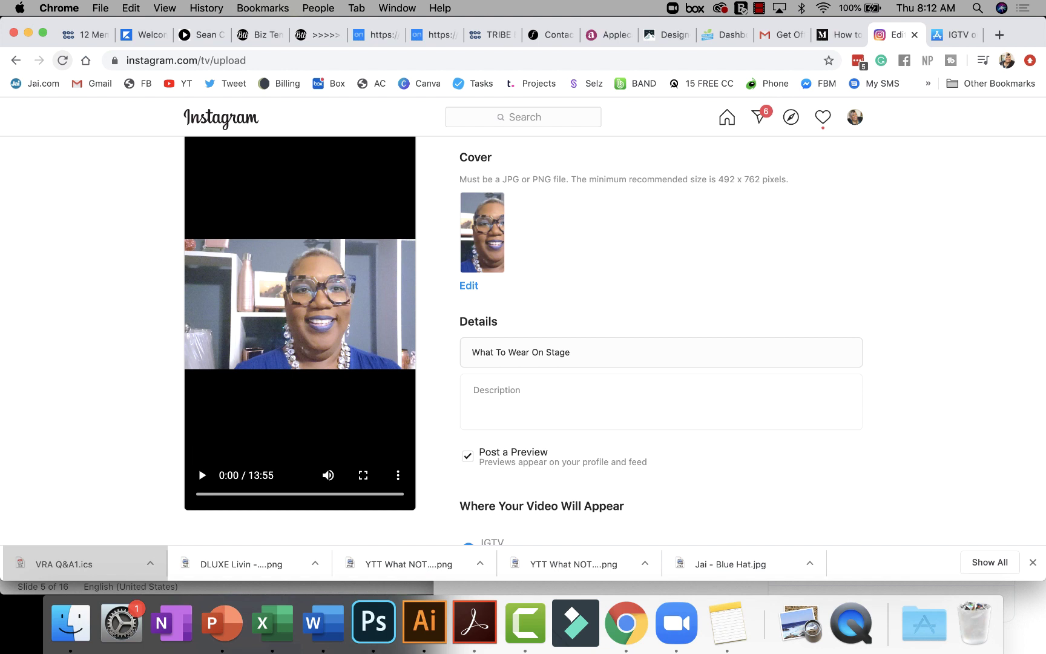
type("Speaker")
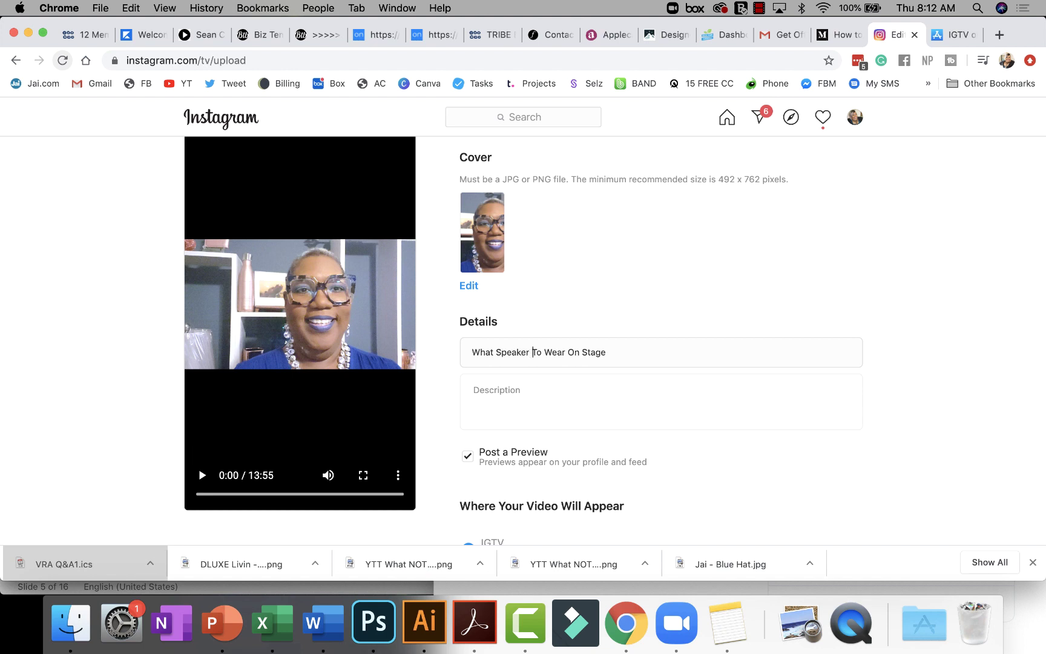
type("s Should")
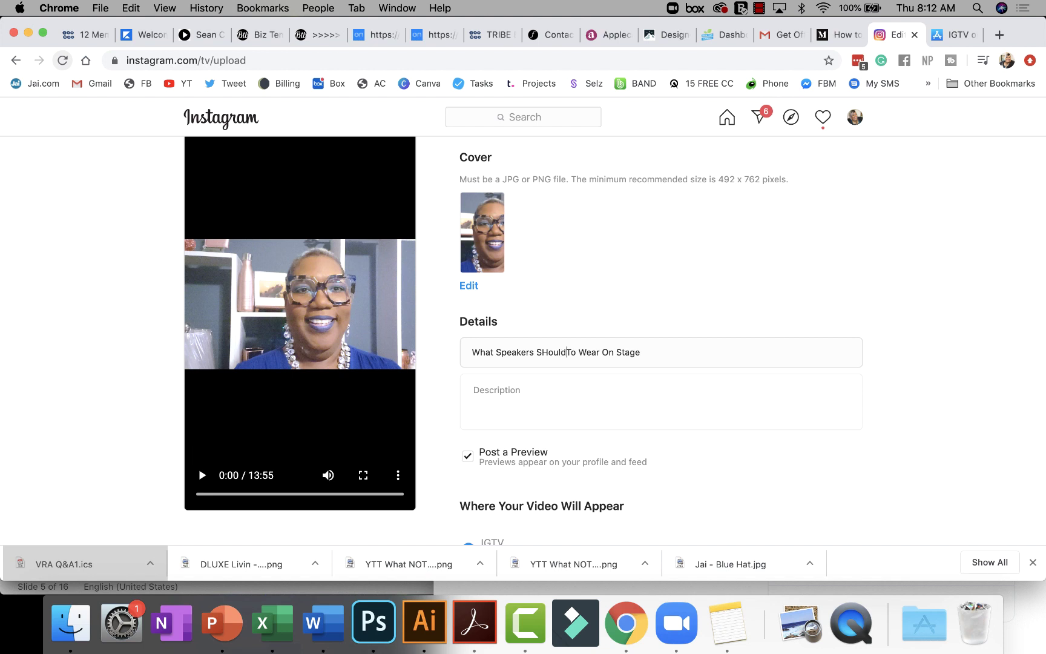
key("BackSpace")
key("BackSpace")
key("BackSpace")
key("BackSpace")
key("BackSpace")
type("H")
key("BackSpace")
type("h")
type("ould")
key("BackSpace")
key("BackSpace")
key("BackSpace")
key("BackSpace")
type("d")
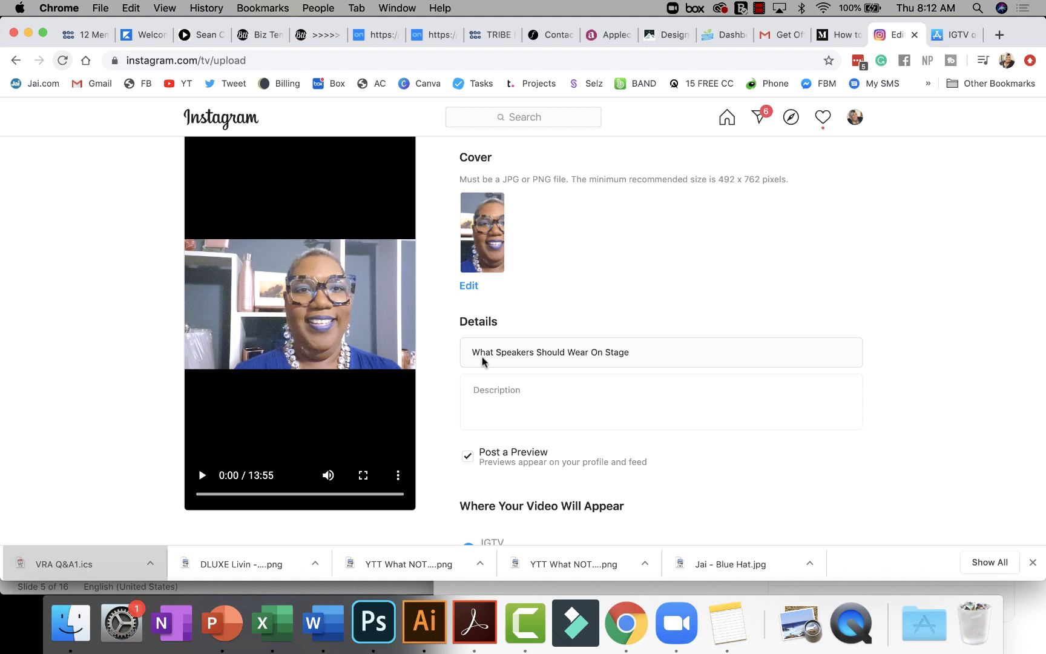
scroll(474, 446, "down", 1)
scroll(474, 445, "down", 2)
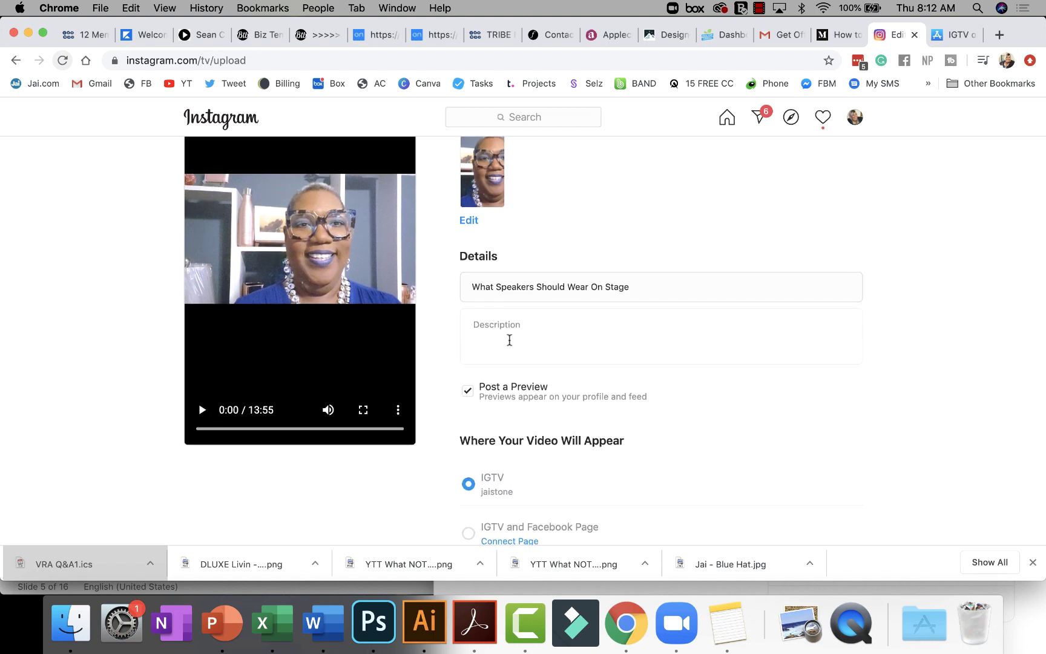
Go to the YouTube channel via the bookmark and scroll to the speaker attire video.
left_click(508, 338)
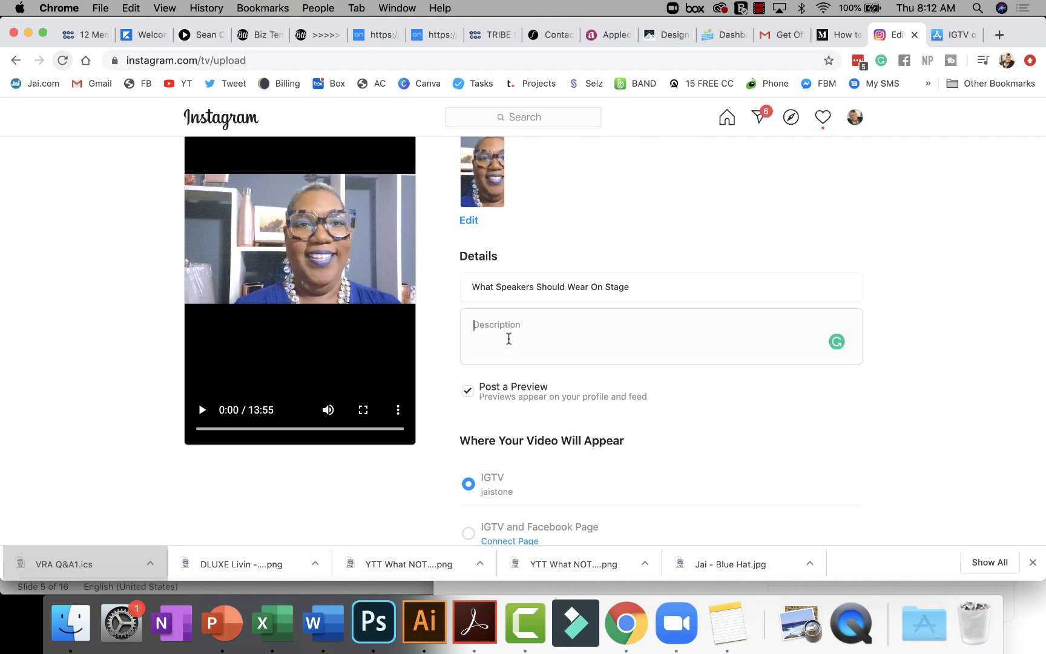
left_click(953, 37)
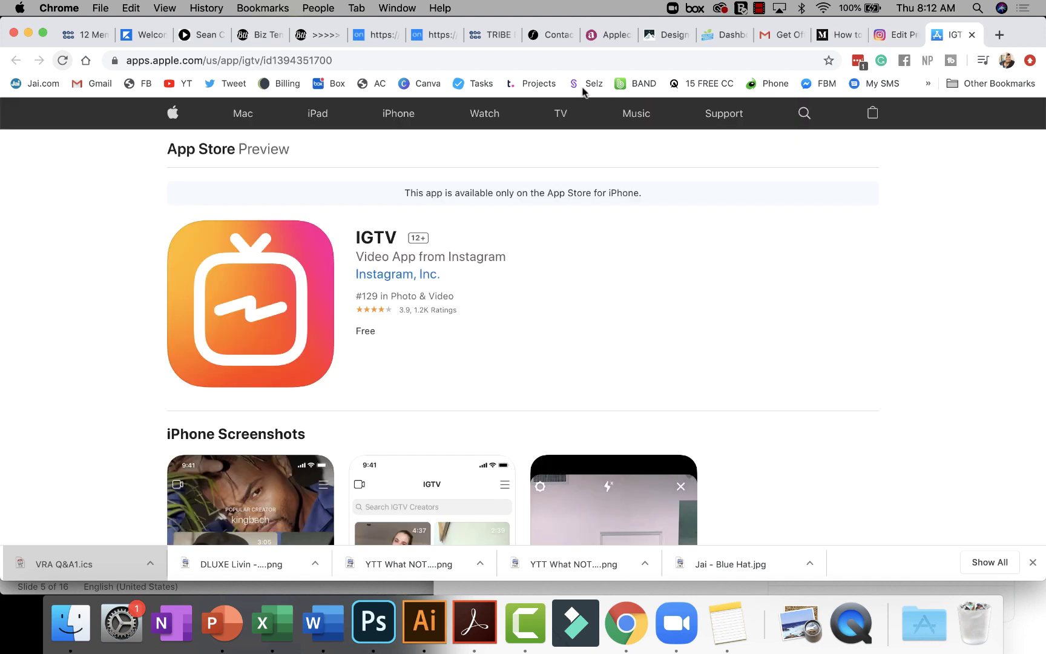
left_click(573, 60)
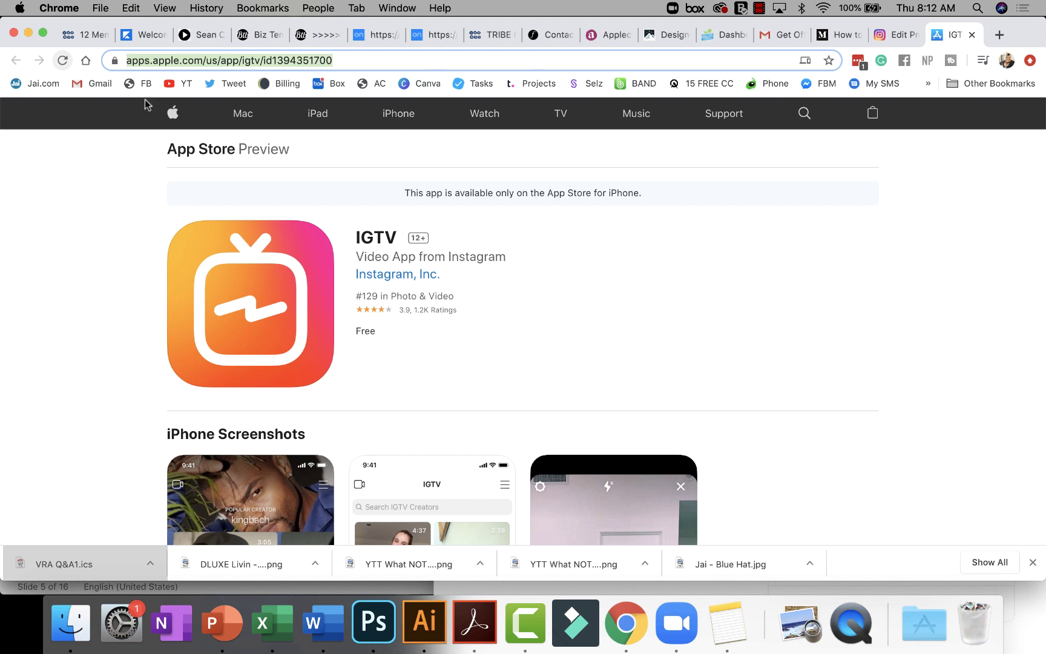
left_click(173, 86)
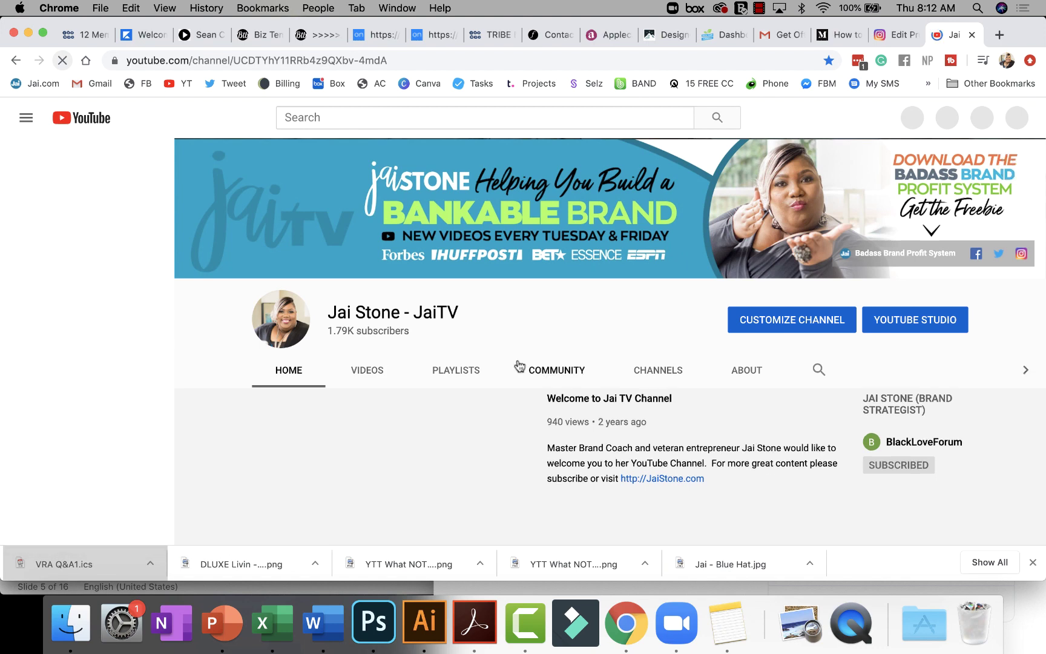
scroll(519, 366, "down", 3)
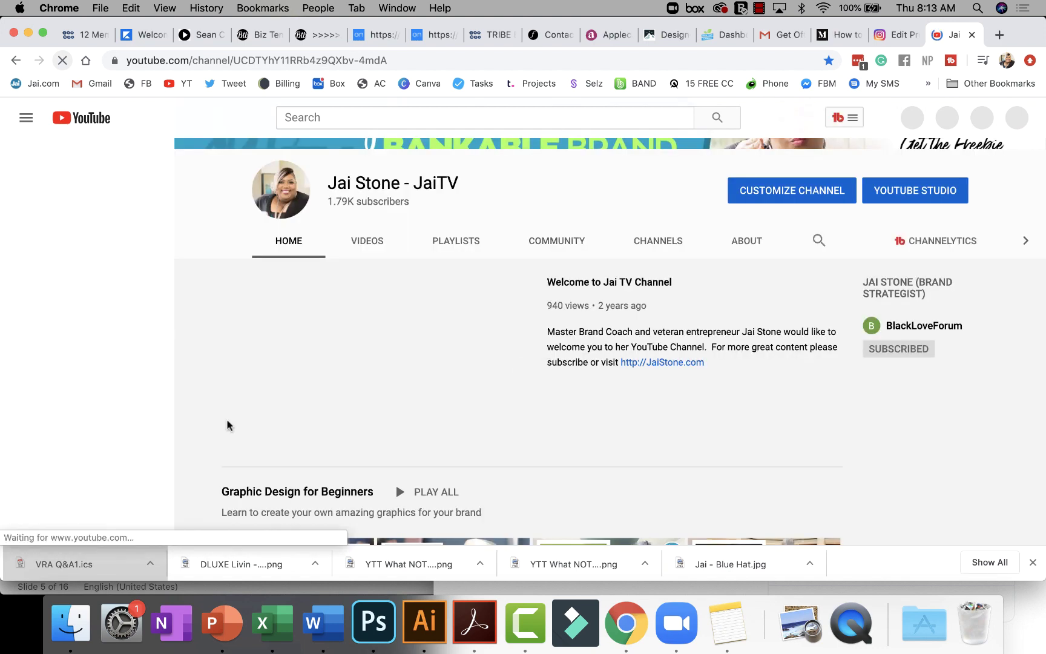
scroll(299, 469, "down", 5)
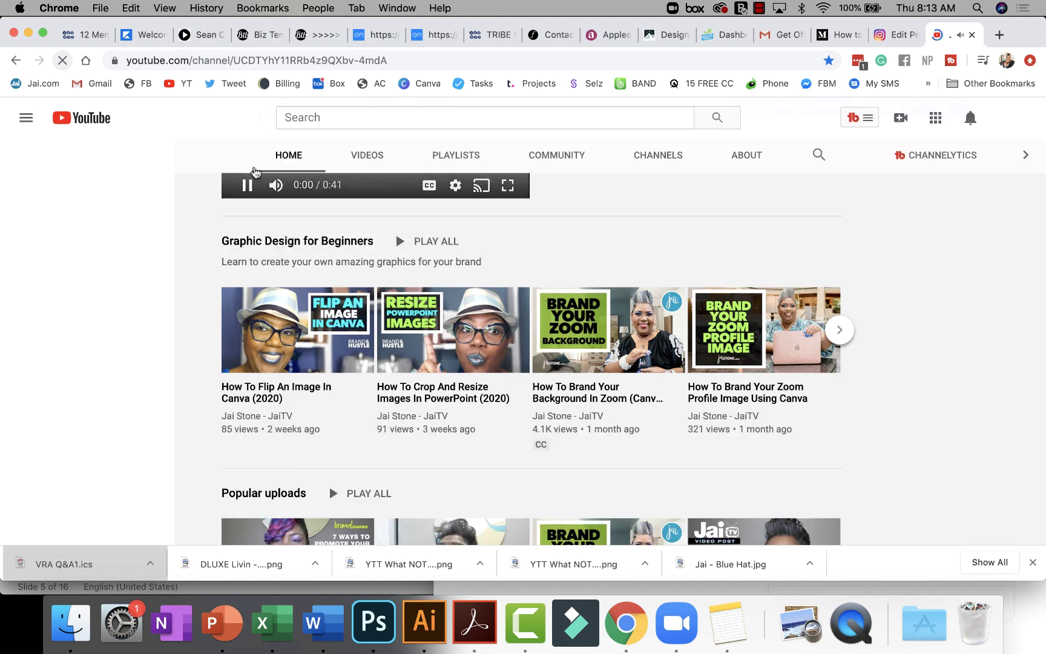
scroll(251, 181, "down", 5)
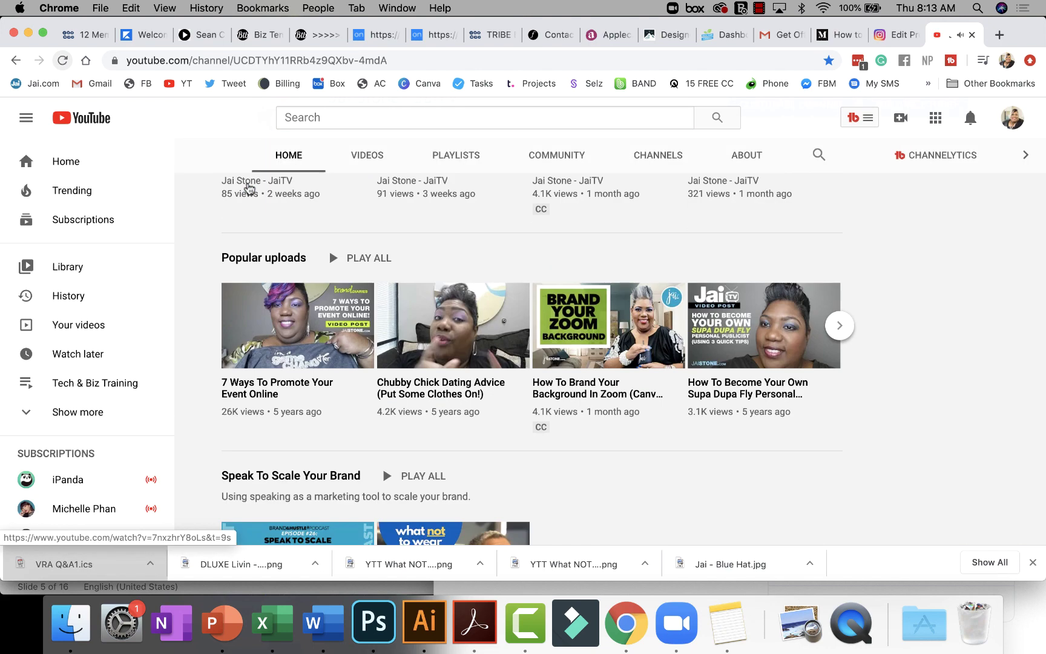
scroll(544, 402, "down", 5)
scroll(545, 402, "down", 2)
scroll(545, 401, "up", 2)
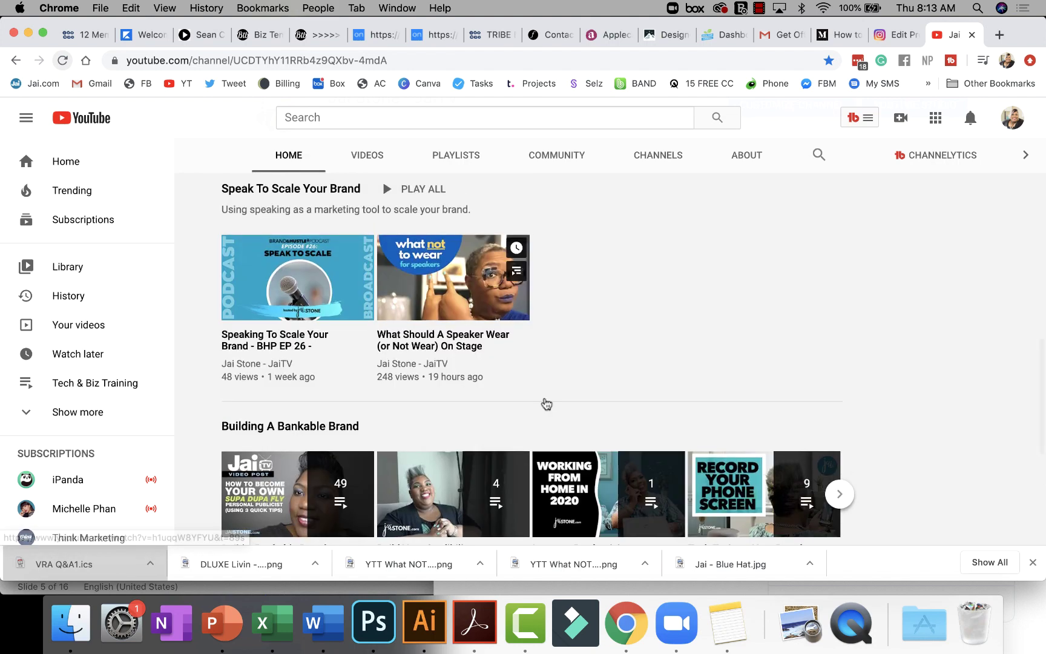
Open 'What Should A Speaker Wear (or Not Wear) On Stage', pause it, and select its opening description paragraph.
left_click(545, 403)
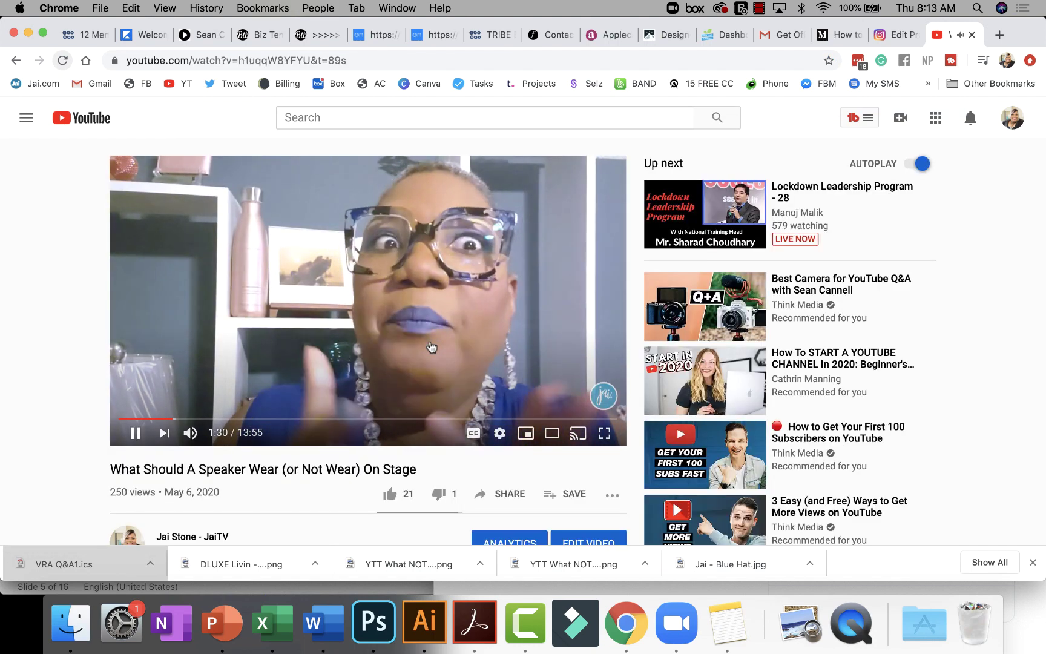
left_click(431, 346)
scroll(133, 453, "down", 5)
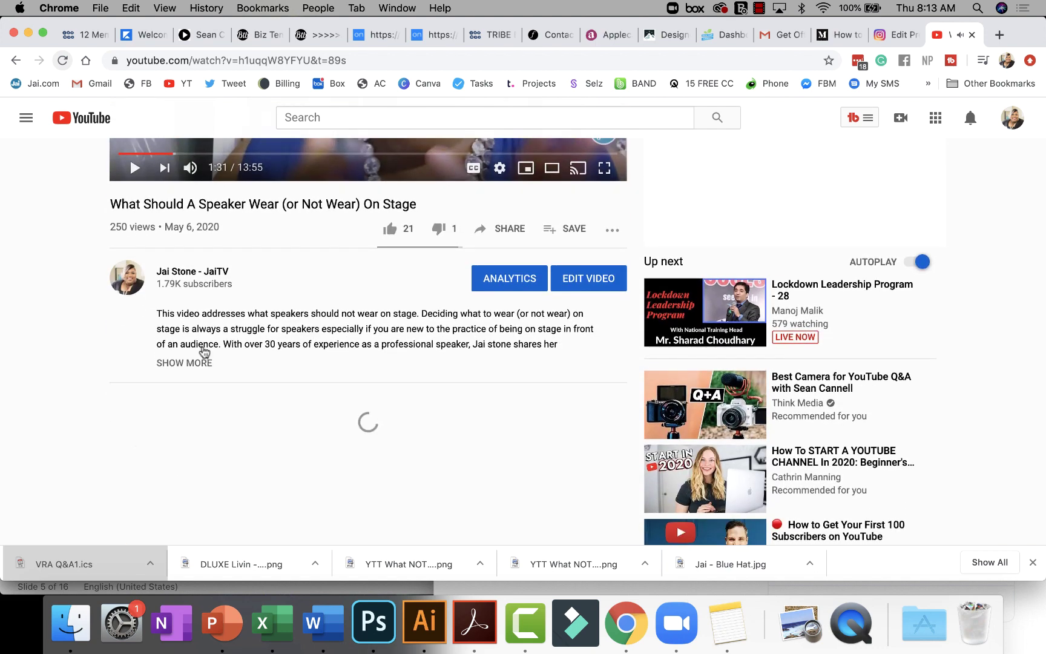
left_click(202, 361)
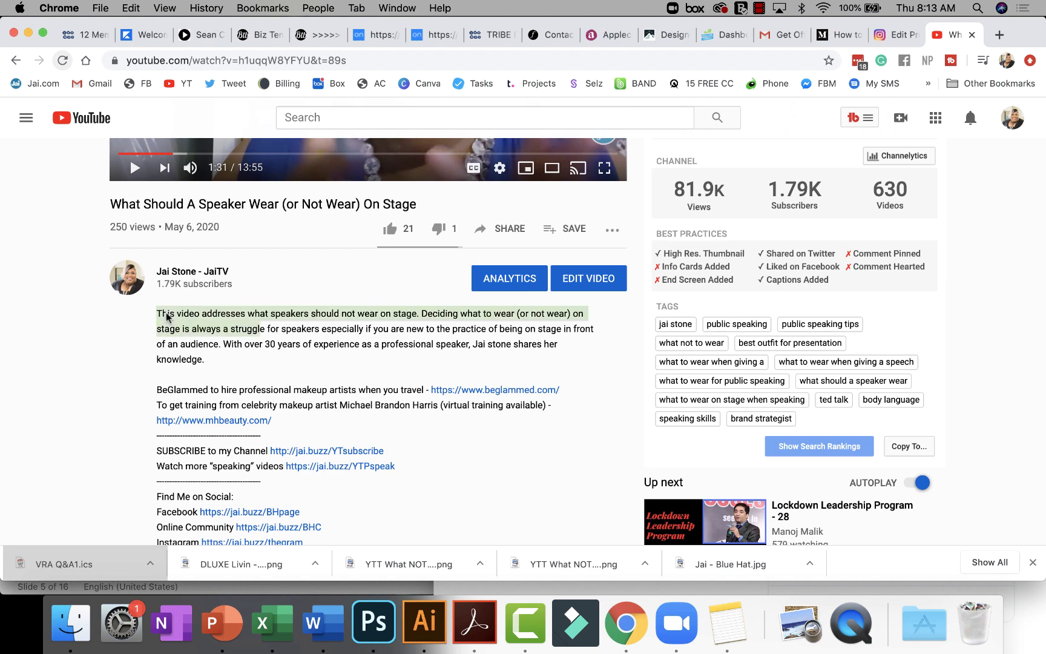
left_click_drag(167, 315, 303, 361)
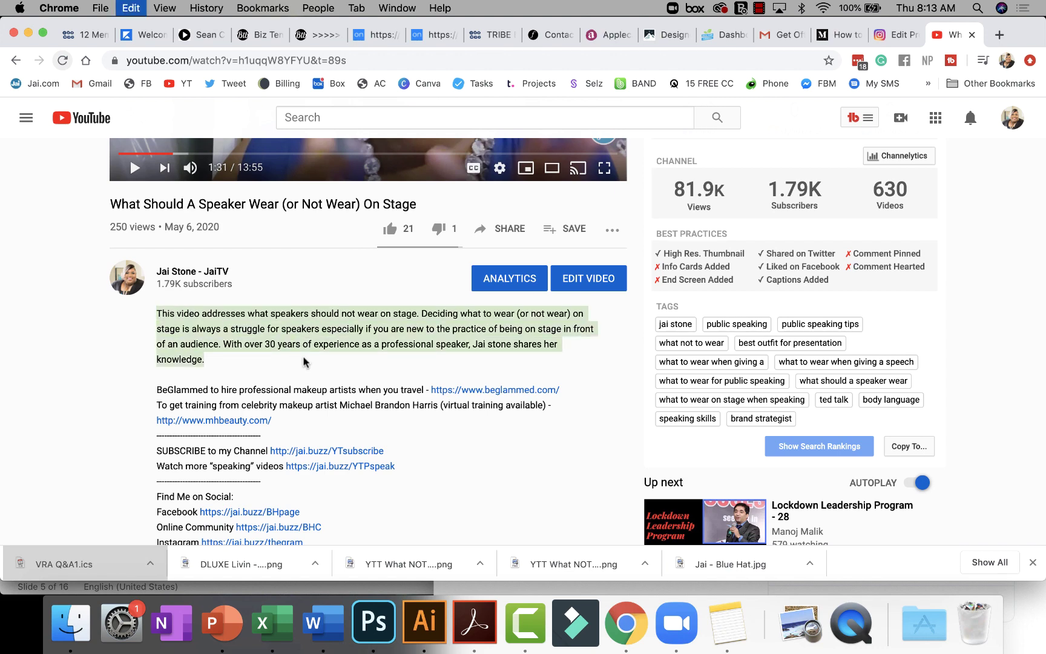
Paste the copied speaker-attire paragraph into the IGTV description and keep IGTV as the destination.
left_click(902, 36)
left_click(559, 335)
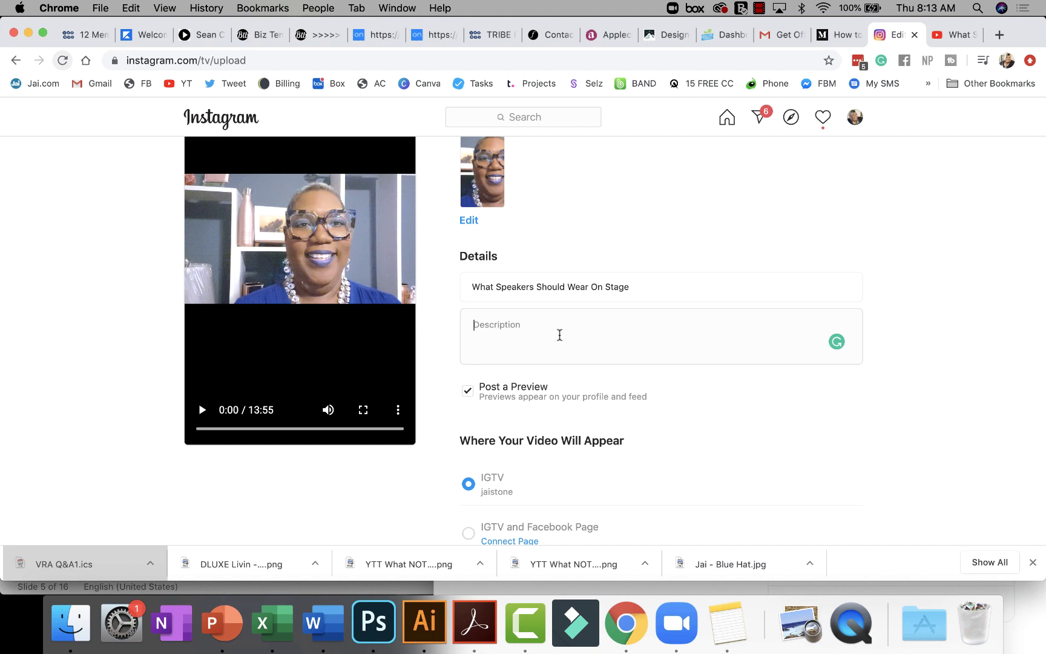
key("super+v")
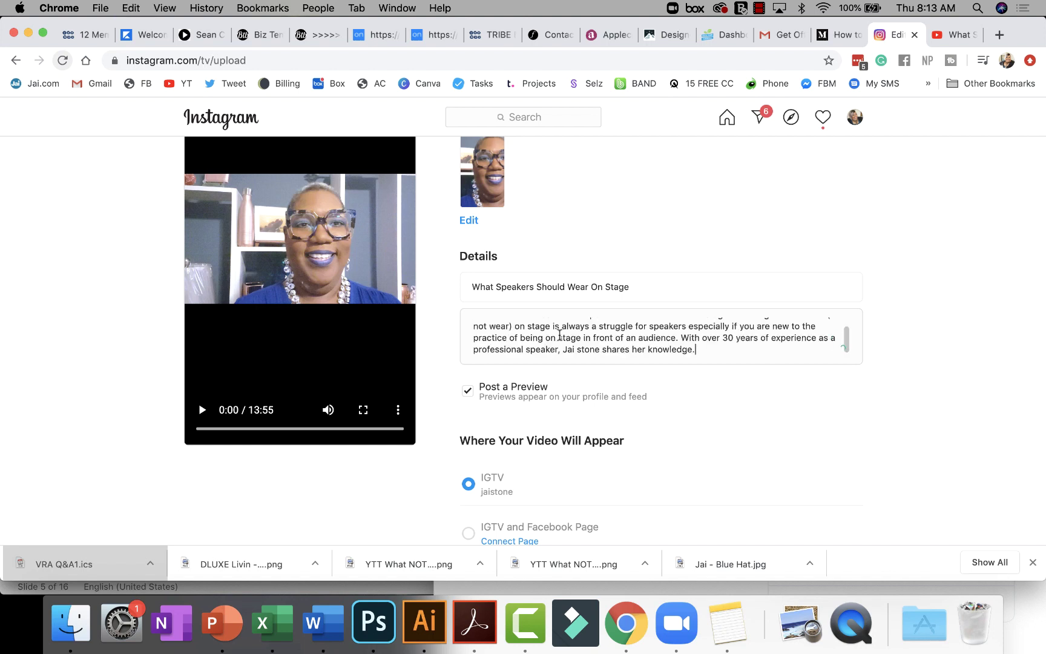
scroll(563, 333, "up", 2)
scroll(567, 329, "down", 2)
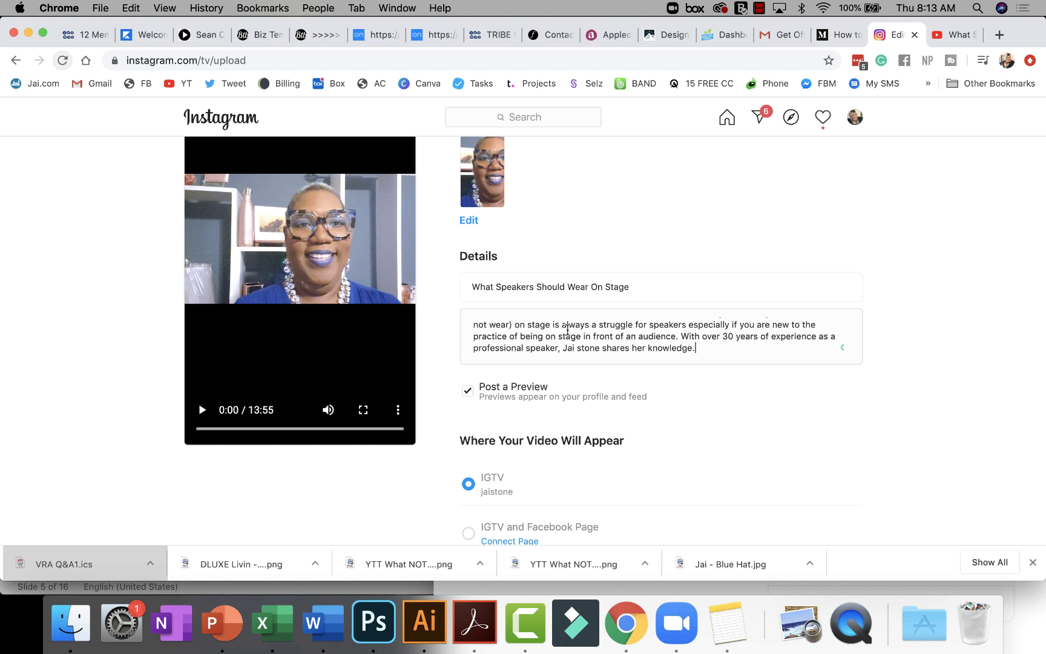
scroll(653, 388, "down", 3)
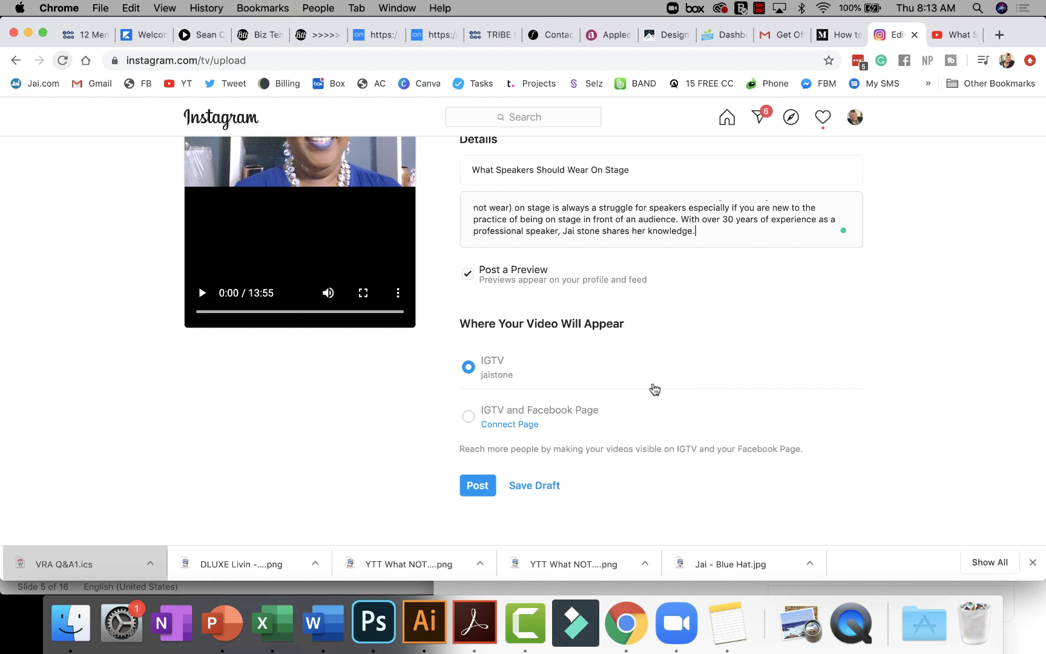
left_click(467, 420)
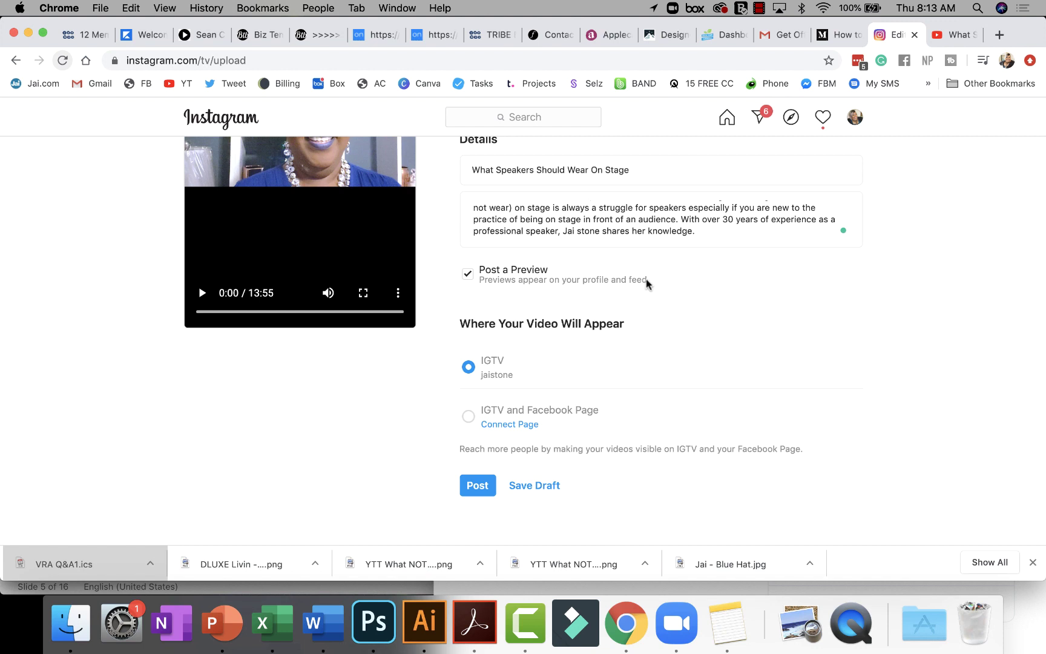
Post the 'What Speakers Should Wear On Stage' IGTV video and let it upload.
left_click(476, 490)
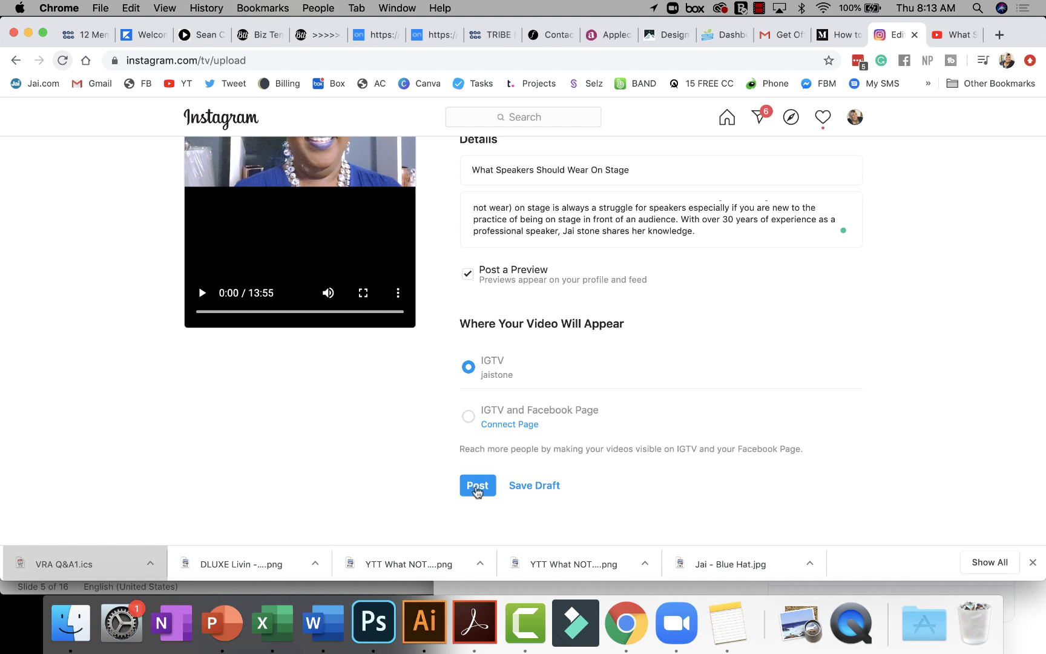